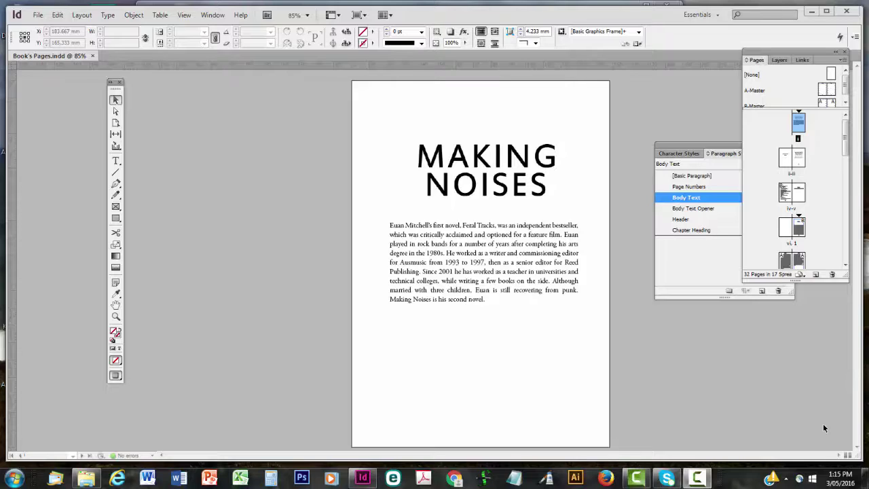
- Export the document as Adobe PDF (Print) with the file name Book's Pages
{"action": "left_click", "coordinate": [39, 14]}
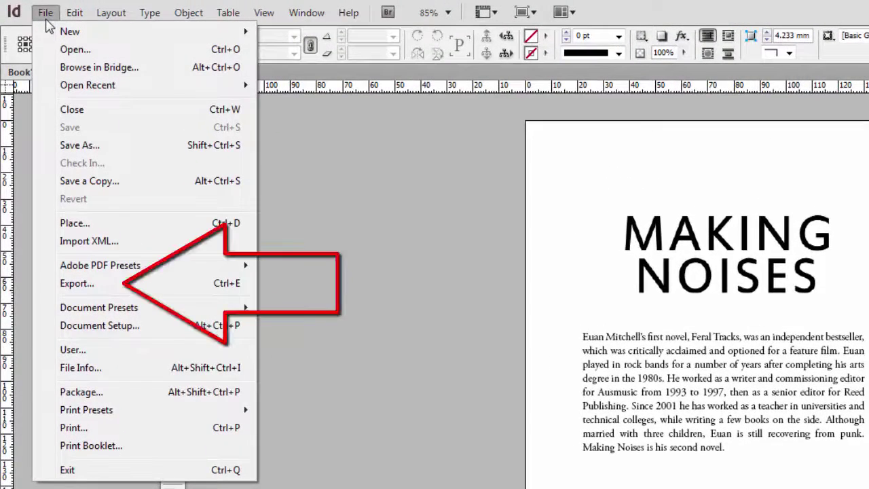
{"action": "left_click", "coordinate": [126, 289]}
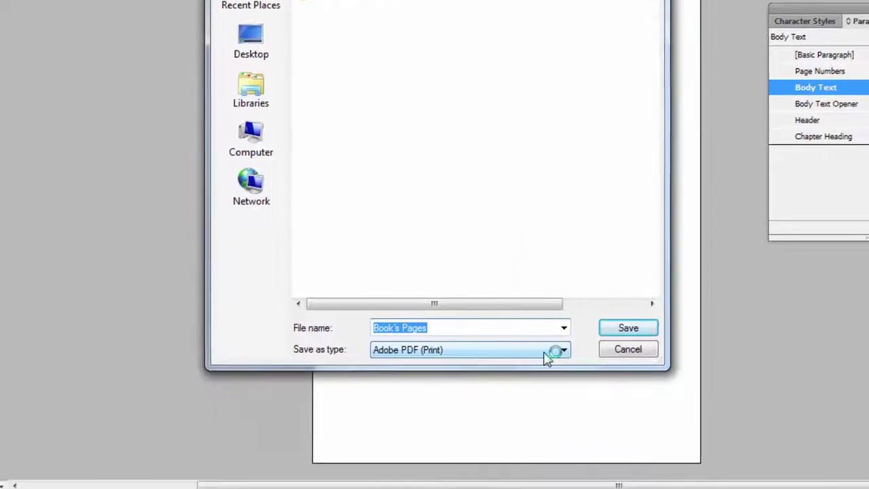
{"action": "left_click", "coordinate": [566, 344]}
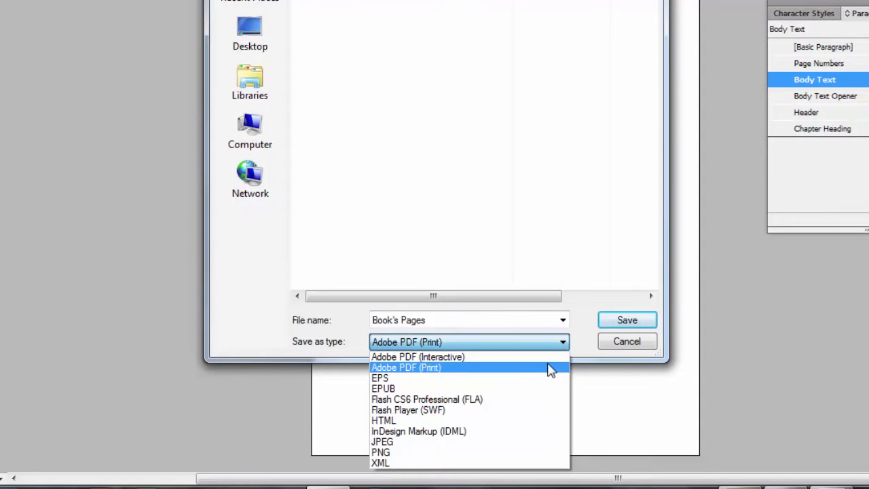
{"action": "left_click", "coordinate": [537, 345]}
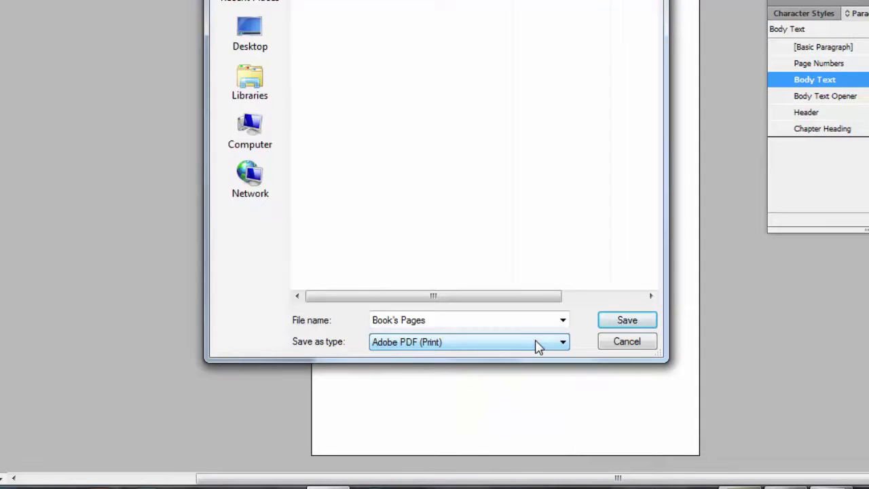
{"action": "left_click", "coordinate": [636, 321]}
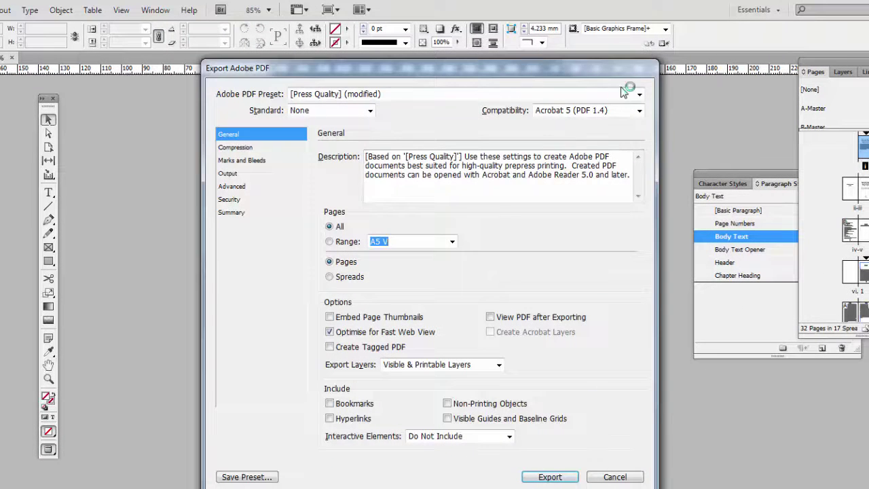
- Choose the [Press Quality] preset and toggle Crop and Bleed Marks on, then off again
{"action": "left_click", "coordinate": [639, 94]}
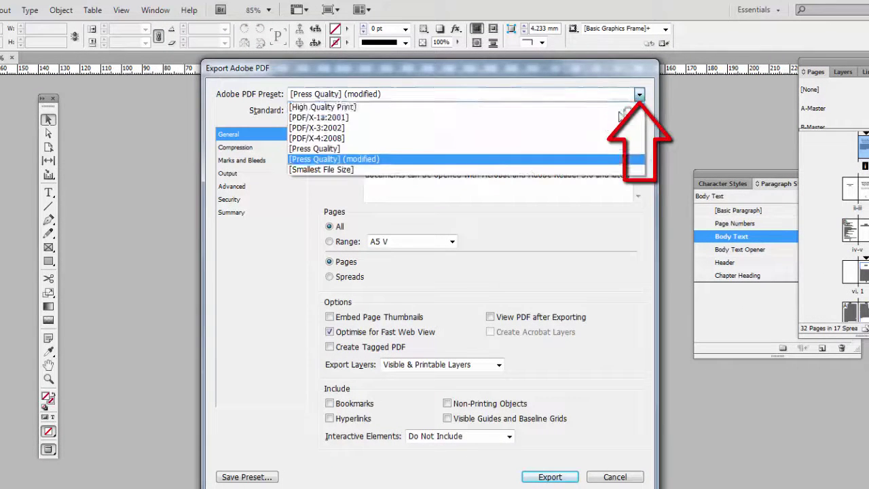
{"action": "left_click", "coordinate": [588, 153]}
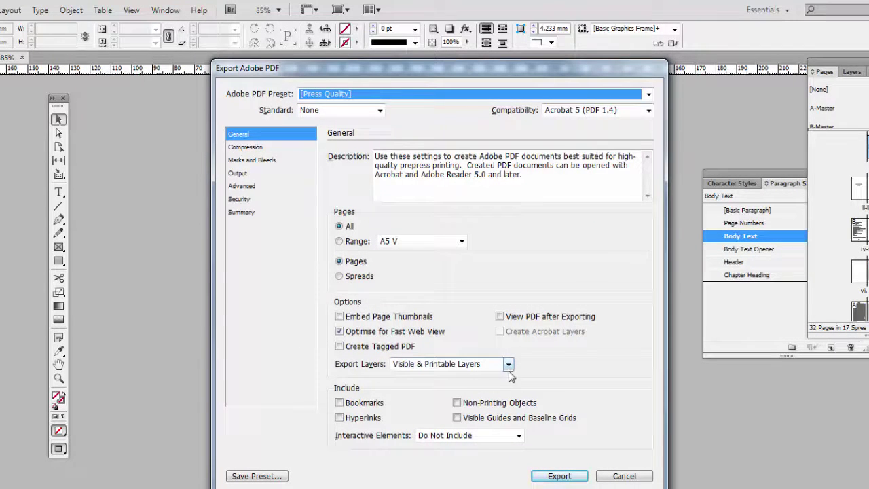
{"action": "left_click", "coordinate": [261, 161]}
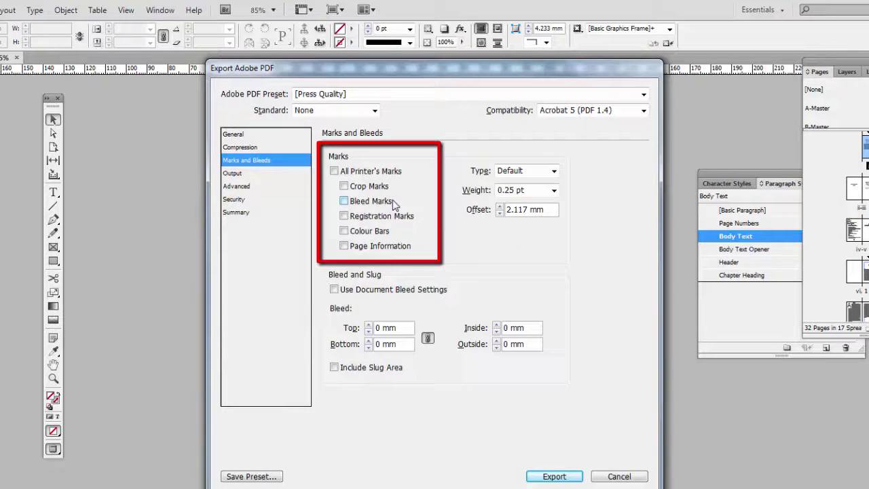
{"action": "left_click", "coordinate": [344, 186]}
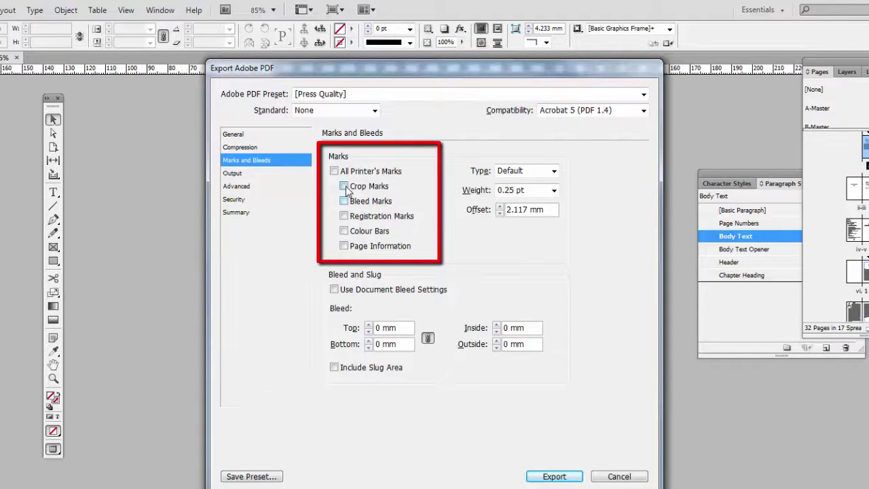
{"action": "left_click", "coordinate": [343, 201]}
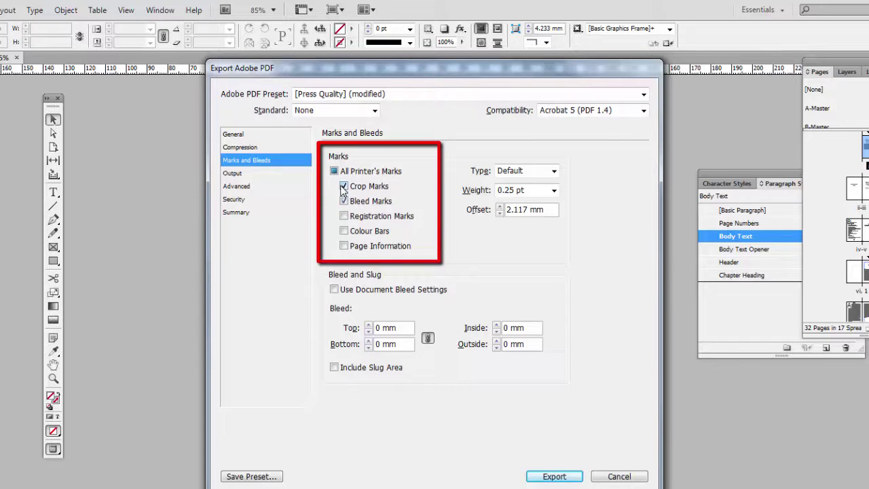
{"action": "left_click", "coordinate": [343, 186]}
{"action": "left_click", "coordinate": [345, 204]}
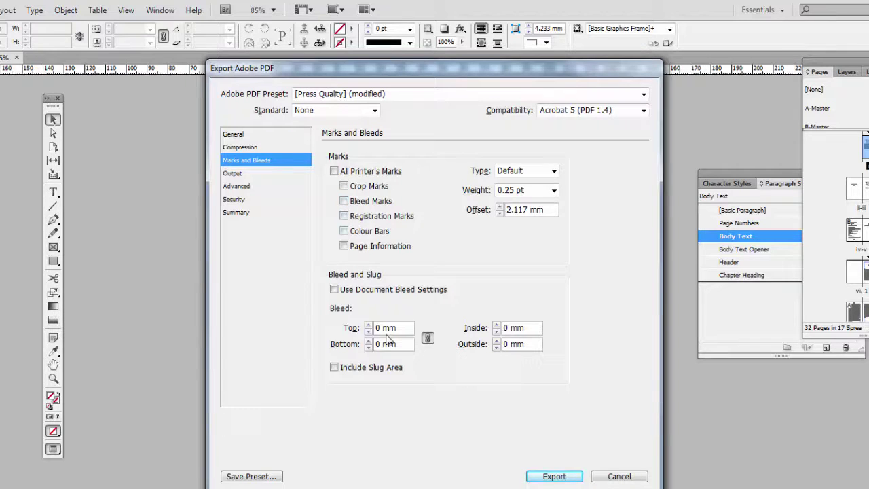
- Toggle Use Document Bleed Settings on and off, then cancel the PDF export
{"action": "left_click", "coordinate": [334, 290]}
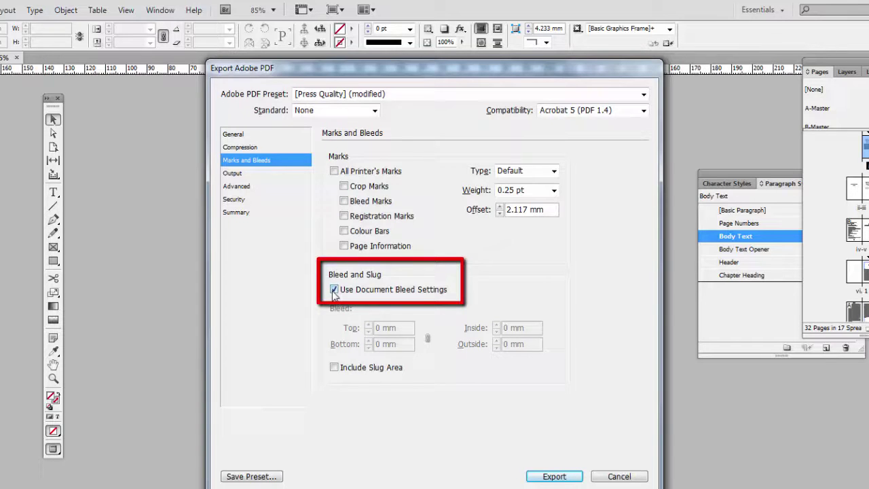
{"action": "left_click", "coordinate": [334, 290]}
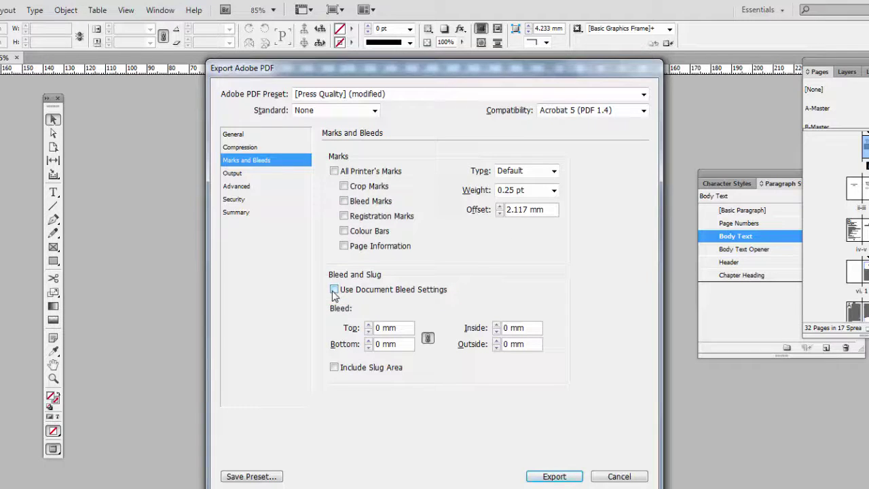
{"action": "left_click", "coordinate": [234, 134]}
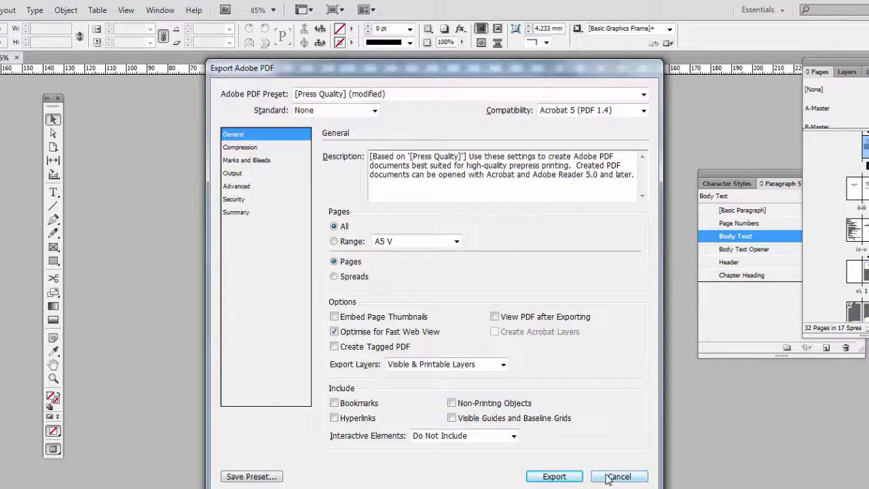
{"action": "left_click", "coordinate": [608, 477]}
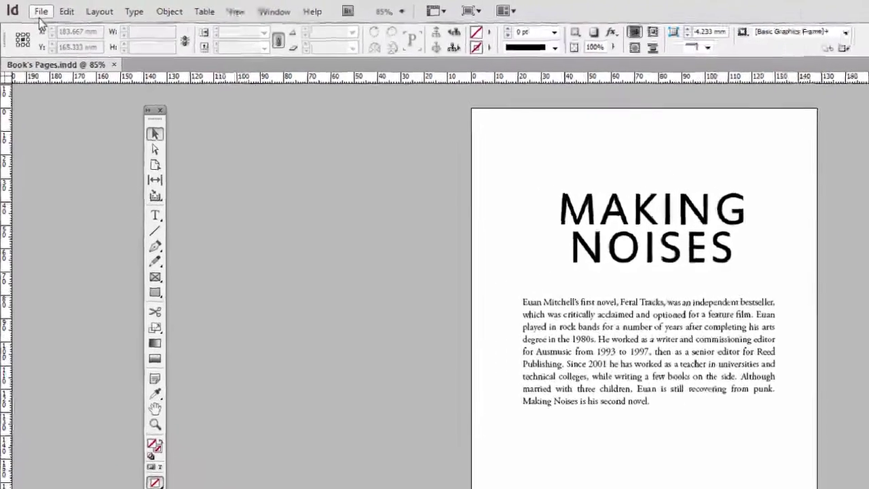
- In Document Setup, set a linked 3 mm bleed on top, bottom, inside and outside
{"action": "left_click", "coordinate": [31, 8]}
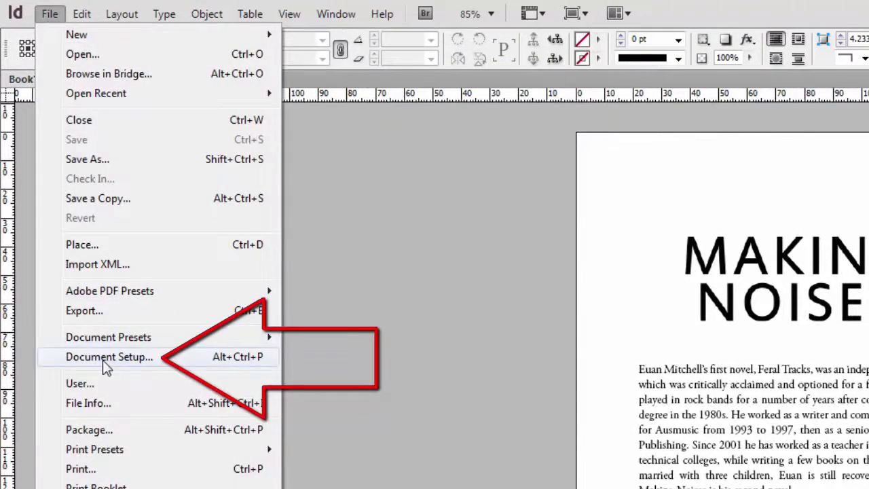
{"action": "left_click", "coordinate": [175, 366]}
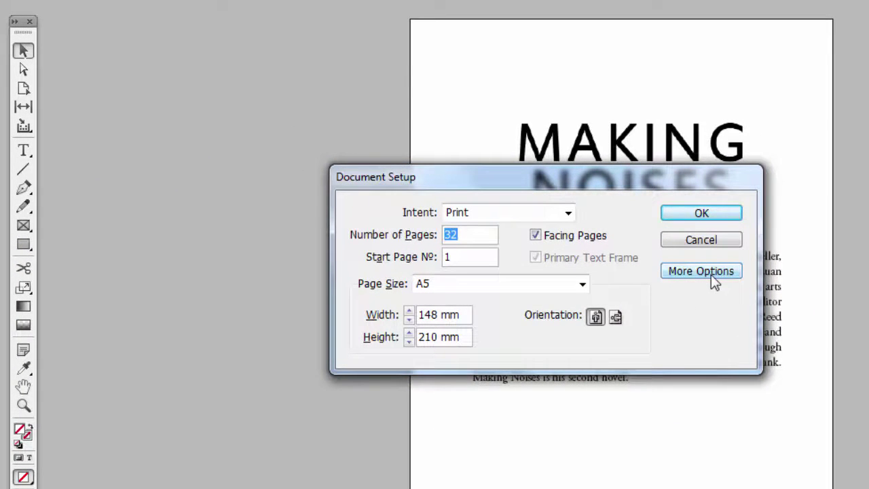
{"action": "left_click", "coordinate": [711, 275]}
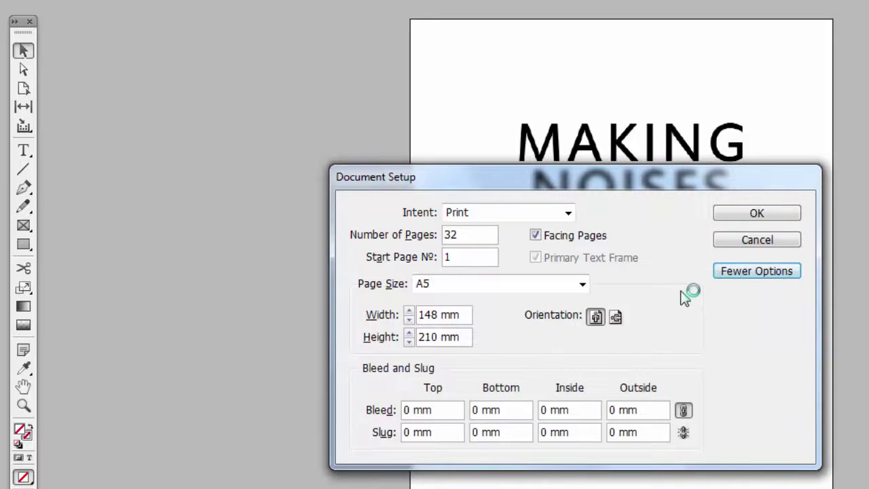
{"action": "left_click", "coordinate": [409, 411]}
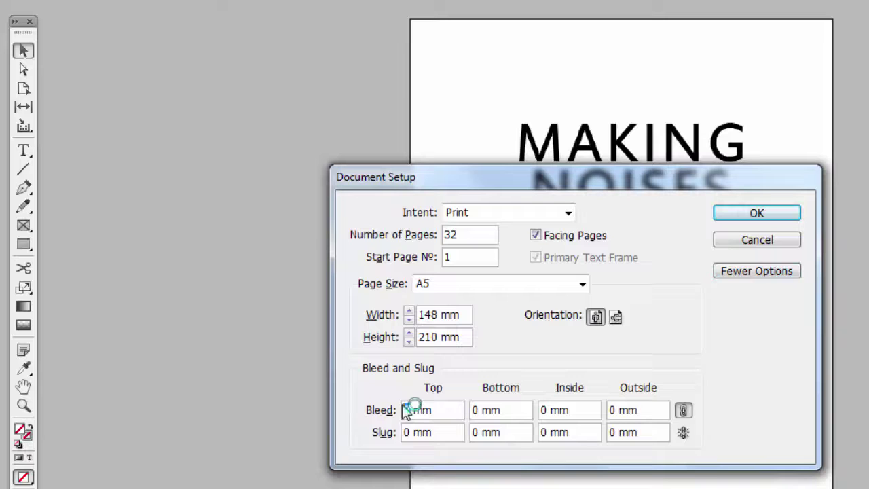
{"action": "type", "text": "3"}
{"action": "left_click", "coordinate": [683, 410]}
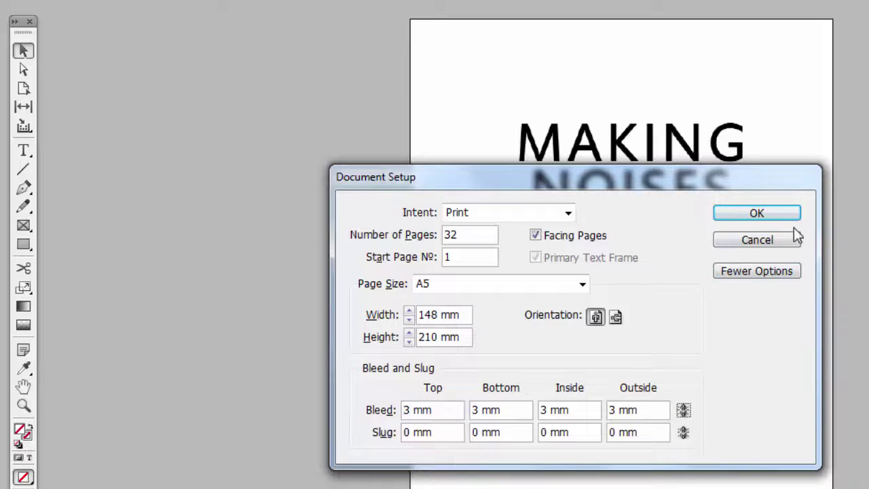
{"action": "left_click", "coordinate": [777, 211]}
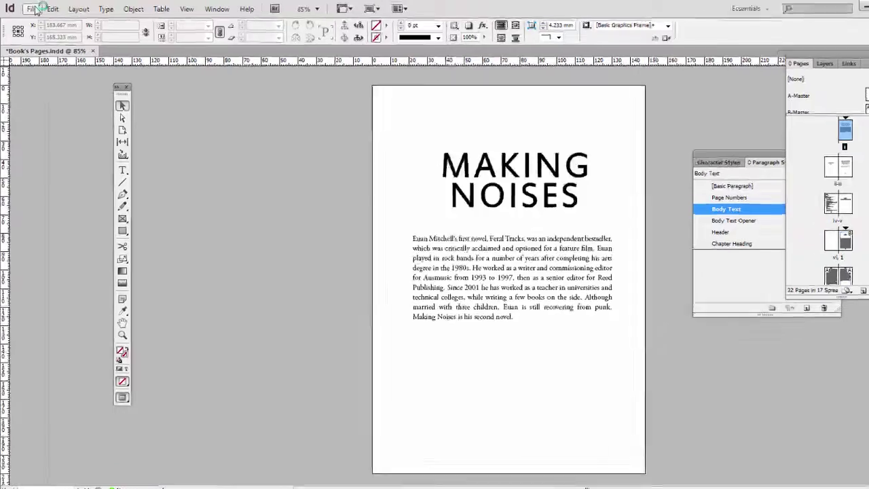
- Re-export Book's Pages as PDF and uncheck Use Document Bleed Settings, leaving 0 mm bleed
{"action": "left_click", "coordinate": [35, 10]}
{"action": "left_click", "coordinate": [67, 200]}
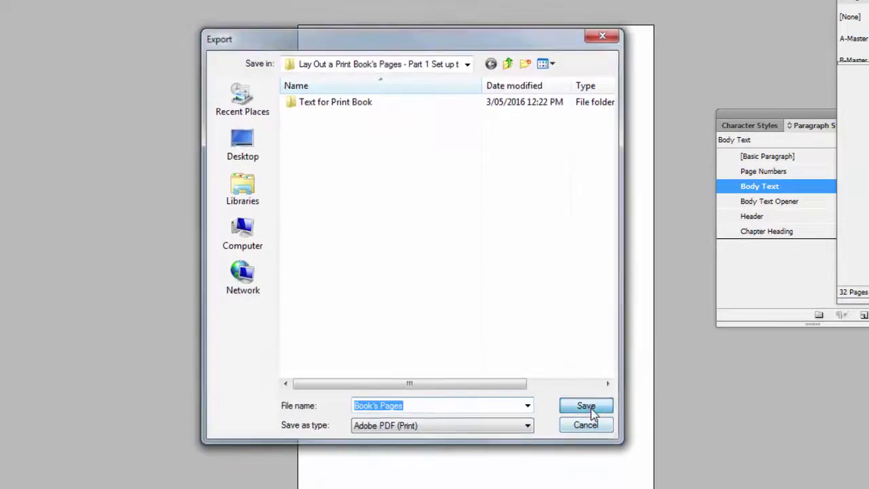
{"action": "left_click", "coordinate": [586, 406]}
{"action": "left_click", "coordinate": [187, 100]}
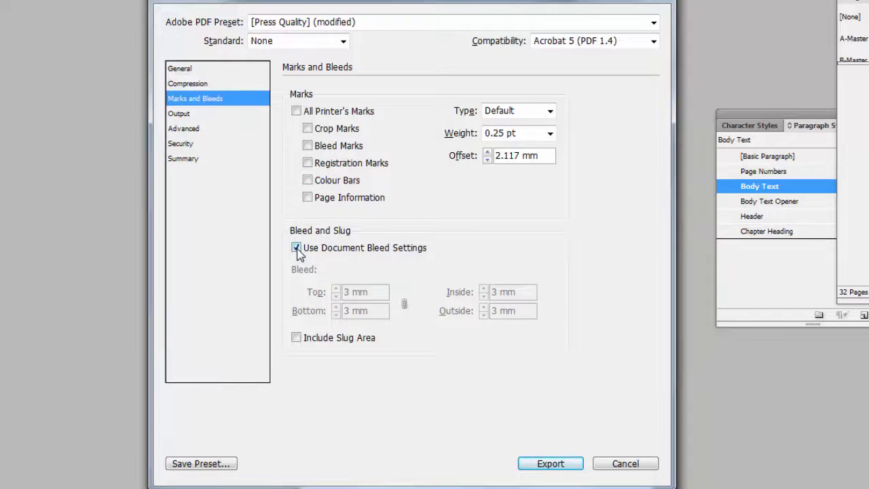
{"action": "left_click", "coordinate": [297, 248]}
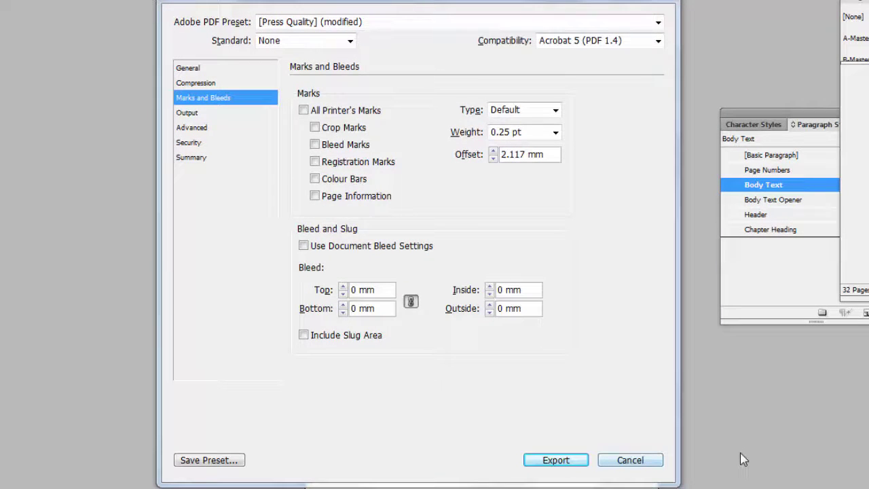
- Close the export dialog and reset the Document Setup bleed to a linked 0 mm
{"action": "key", "text": "Escape"}
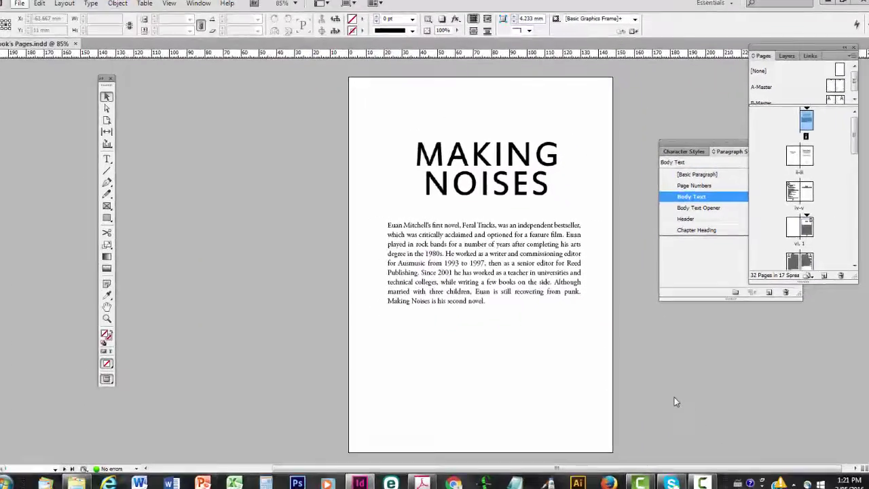
{"action": "key", "text": "alt+f"}
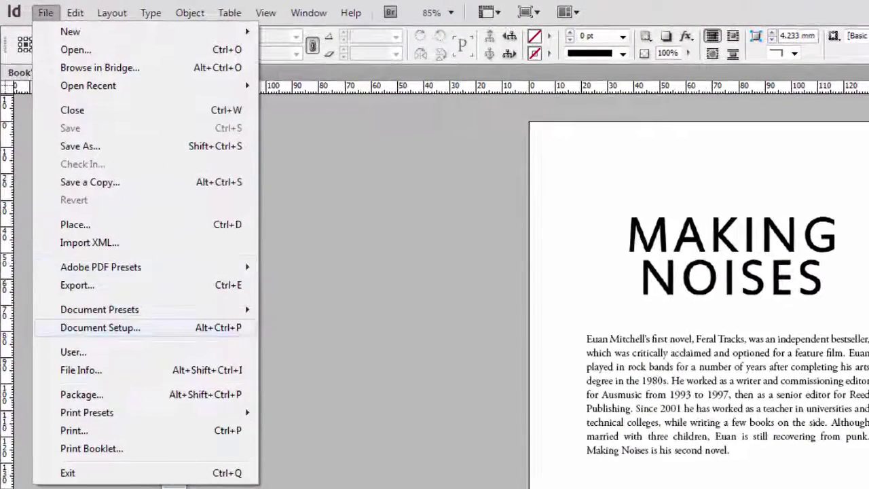
{"action": "key", "text": "Return"}
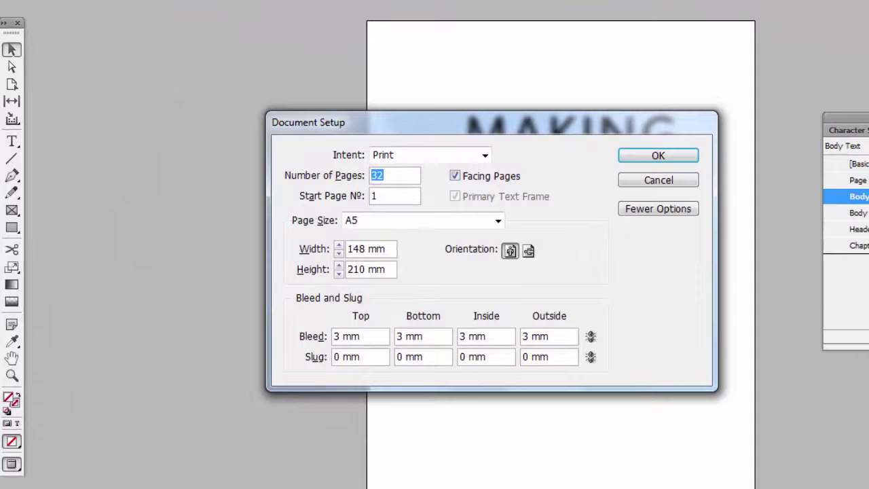
{"action": "double_click", "coordinate": [337, 336]}
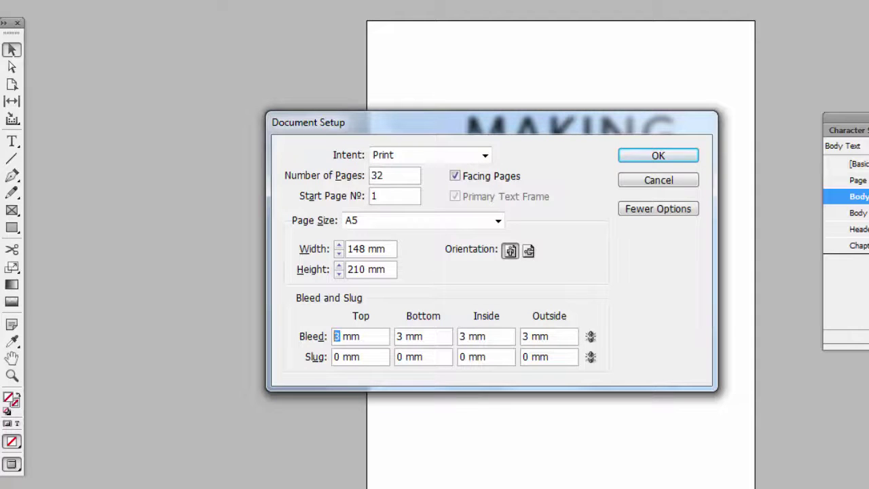
{"action": "type", "text": "0"}
{"action": "left_click", "coordinate": [591, 336]}
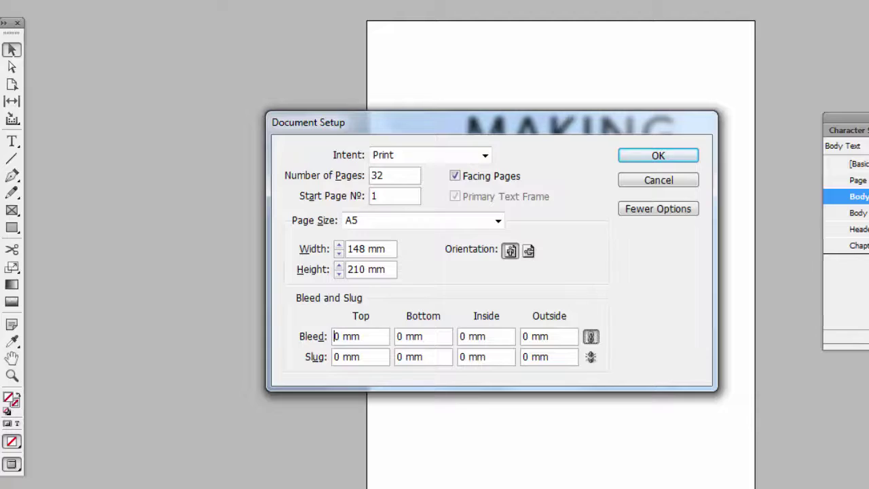
{"action": "left_click", "coordinate": [658, 156]}
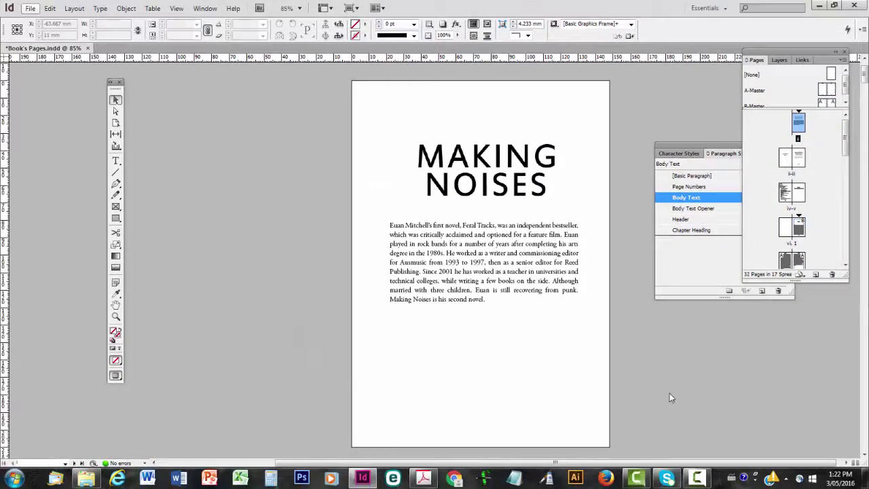
- Export Book's Pages as an Adobe PDF (Print) with the [Press Quality] preset and 0 mm bleed
{"action": "key", "text": "alt+f"}
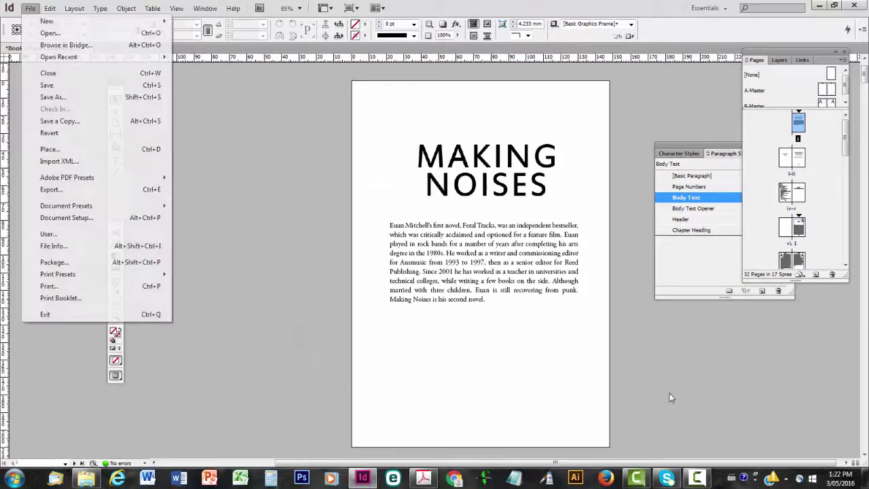
{"action": "key", "text": "Down"}
{"action": "key", "text": "Down"}
{"action": "key", "text": "Down"}
{"action": "key", "text": "Down"}
{"action": "key", "text": "Down"}
{"action": "key", "text": "Down"}
{"action": "key", "text": "Down"}
{"action": "key", "text": "Down"}
{"action": "key", "text": "Down"}
{"action": "key", "text": "Down"}
{"action": "key", "text": "Down"}
{"action": "key", "text": "Down"}
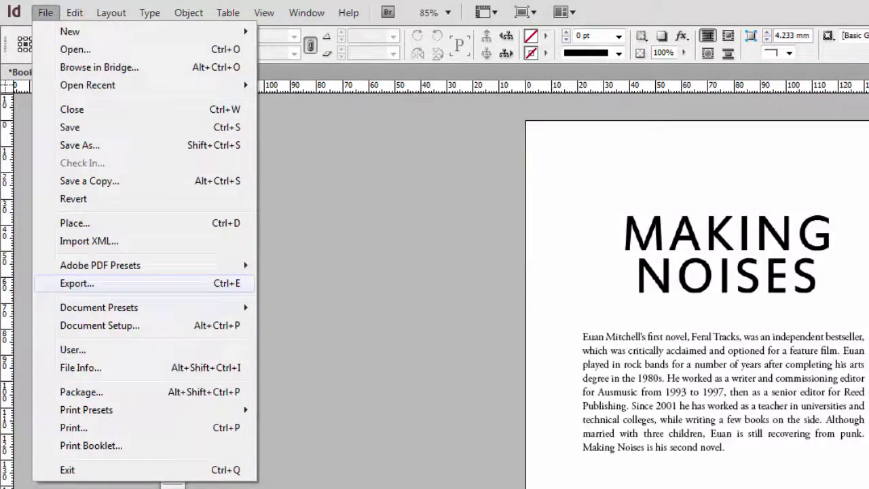
{"action": "key", "text": "Return"}
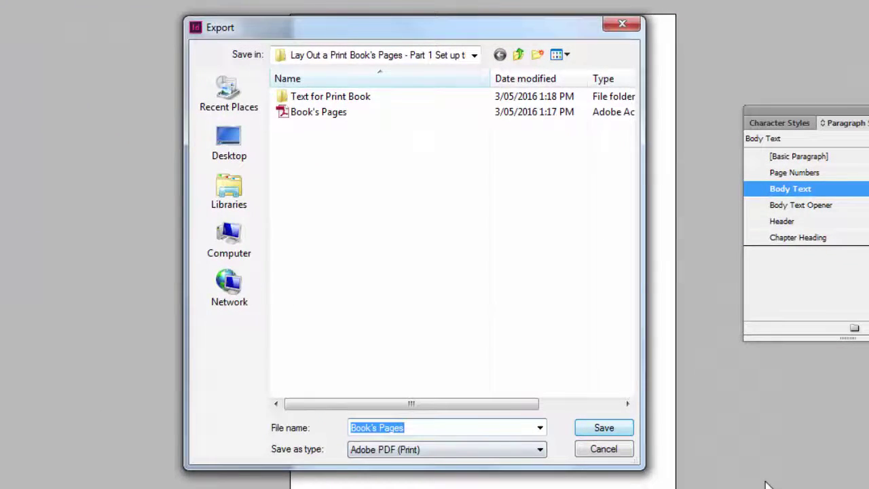
{"action": "key", "text": "Return"}
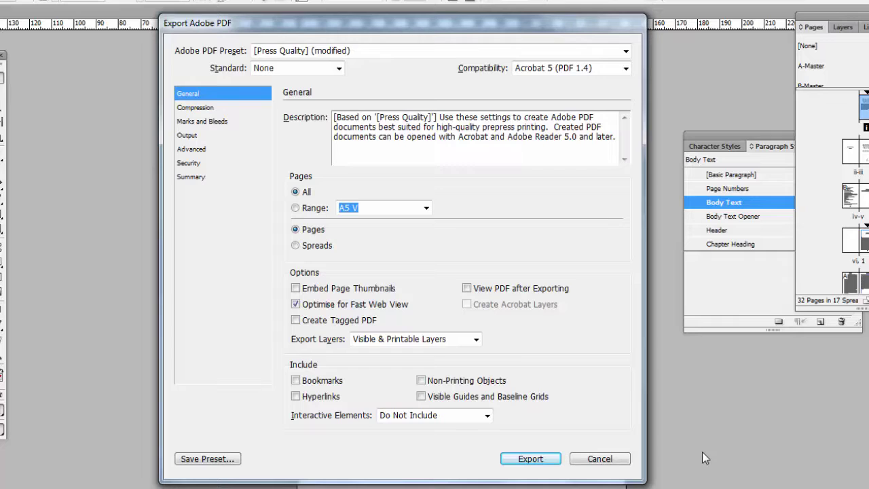
{"action": "key", "text": "alt+Down"}
{"action": "key", "text": "Up"}
{"action": "key", "text": "Return"}
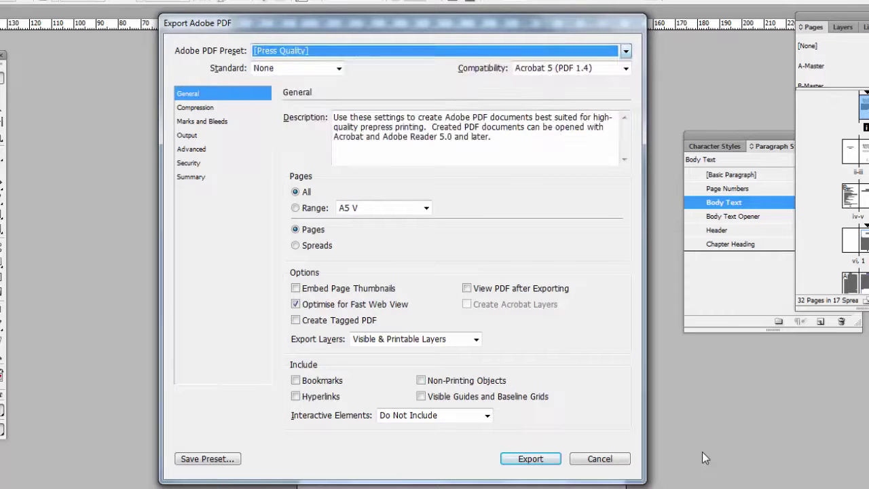
{"action": "key", "text": "Tab"}
{"action": "key", "text": "Tab"}
{"action": "key", "text": "Tab"}
{"action": "key", "text": "Down"}
{"action": "key", "text": "Down"}
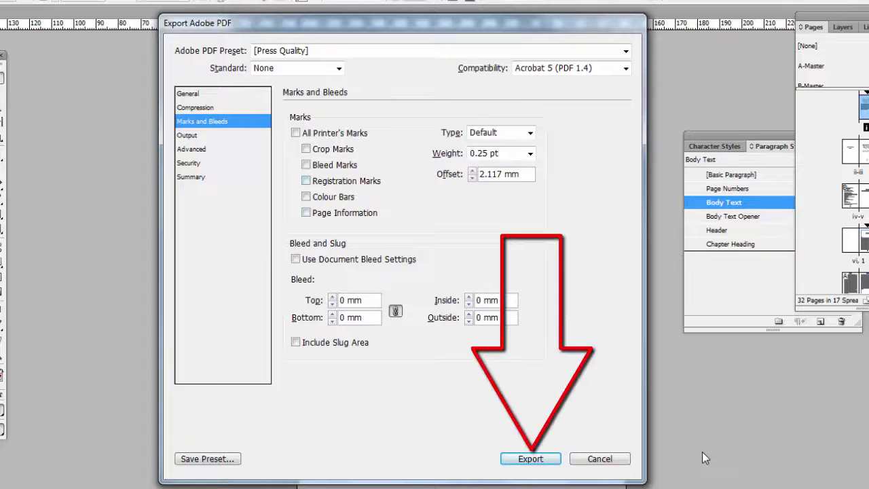
{"action": "key", "text": "Return"}
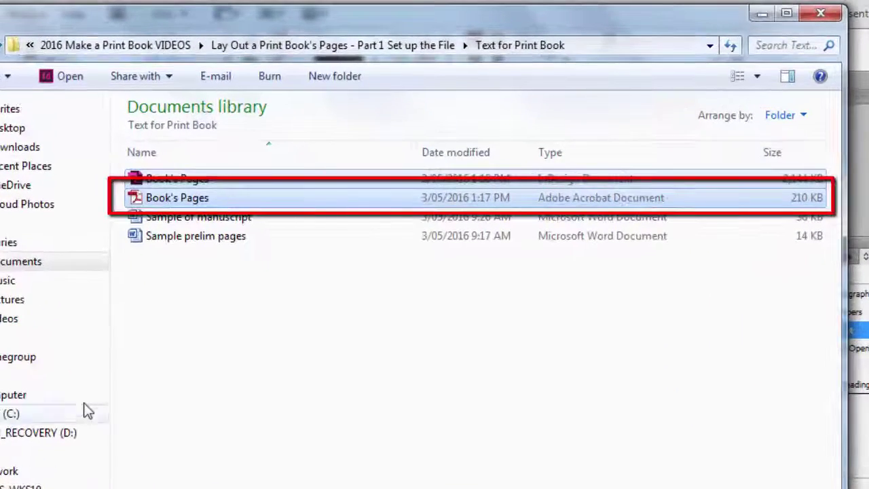
- Open Book's Pages.pdf from the Text for Print Book folder in Acrobat
{"action": "double_click", "coordinate": [221, 198]}
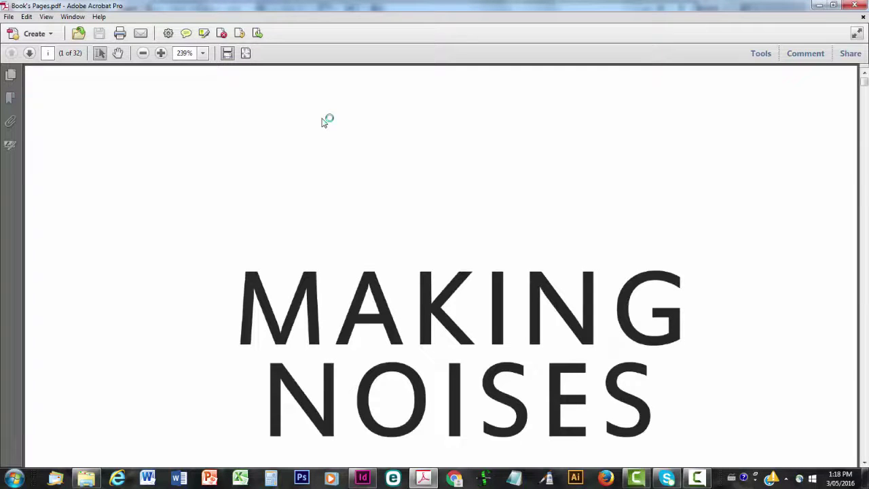
- Zoom out to 75% and page through the front matter to the Chapter 1 opening
{"action": "left_click", "coordinate": [143, 53]}
{"action": "left_click", "coordinate": [143, 54]}
{"action": "left_click", "coordinate": [143, 53]}
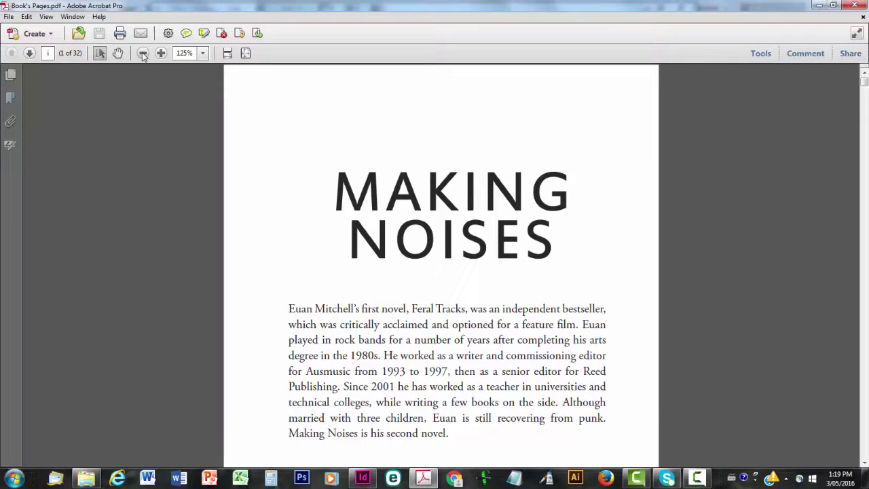
{"action": "left_click", "coordinate": [143, 54]}
{"action": "left_click", "coordinate": [143, 54]}
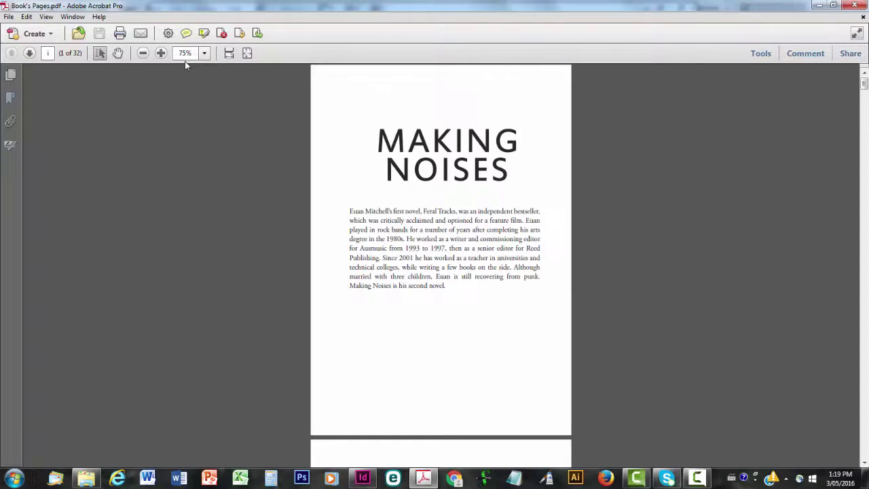
{"action": "left_click", "coordinate": [29, 54]}
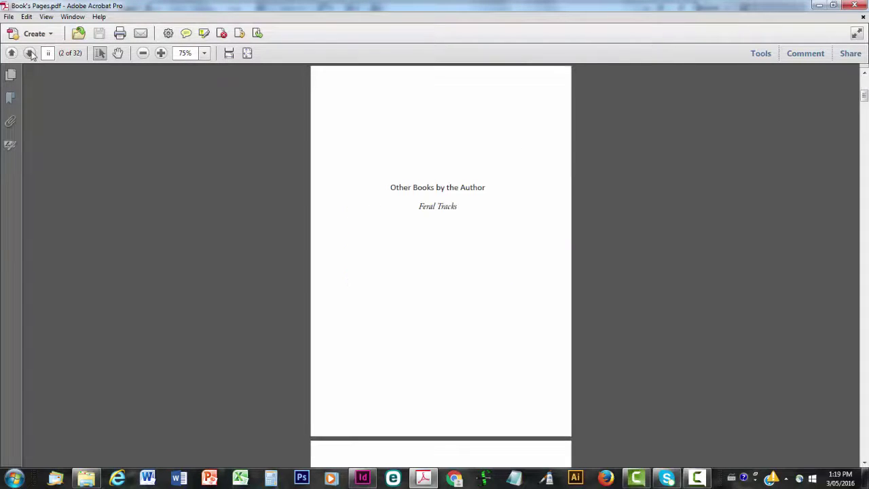
{"action": "left_click", "coordinate": [29, 54]}
{"action": "left_click", "coordinate": [29, 53]}
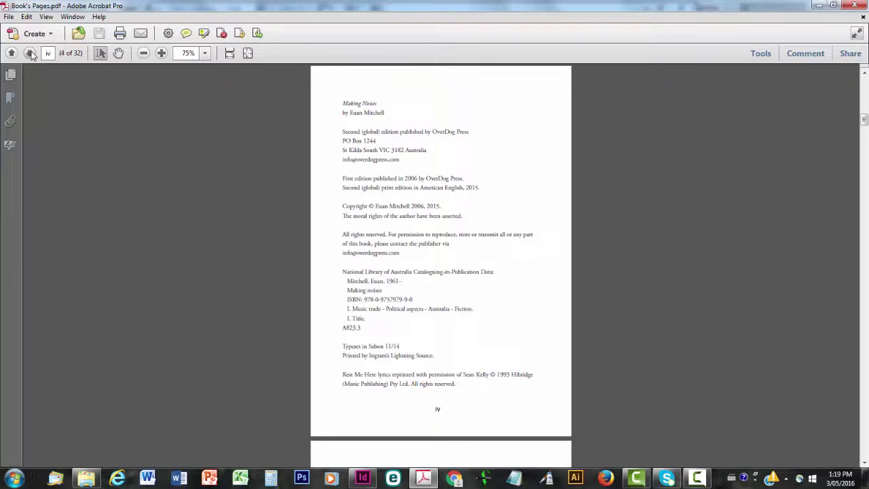
{"action": "left_click", "coordinate": [29, 53]}
{"action": "left_click", "coordinate": [30, 54]}
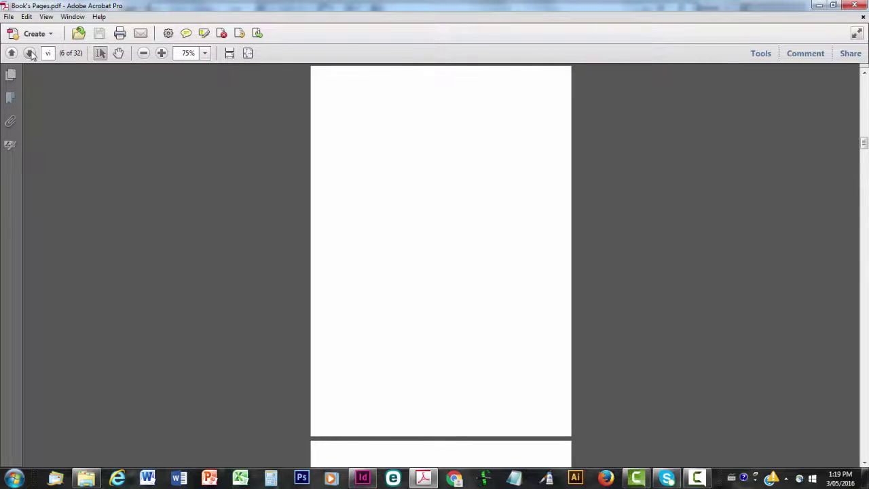
{"action": "left_click", "coordinate": [30, 53]}
- Page on through Chapters 1 to 3 to the final blank page, 32 of 32
{"action": "left_click", "coordinate": [29, 54]}
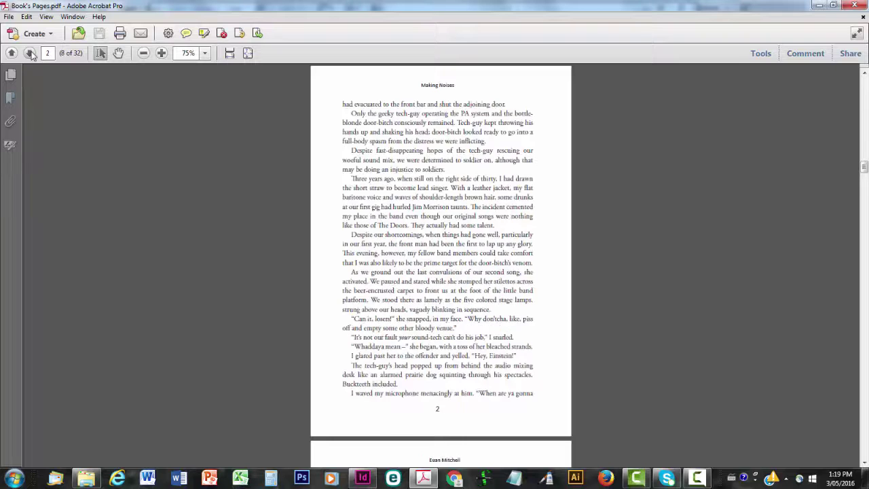
{"action": "left_click", "coordinate": [29, 53]}
{"action": "left_click", "coordinate": [29, 54]}
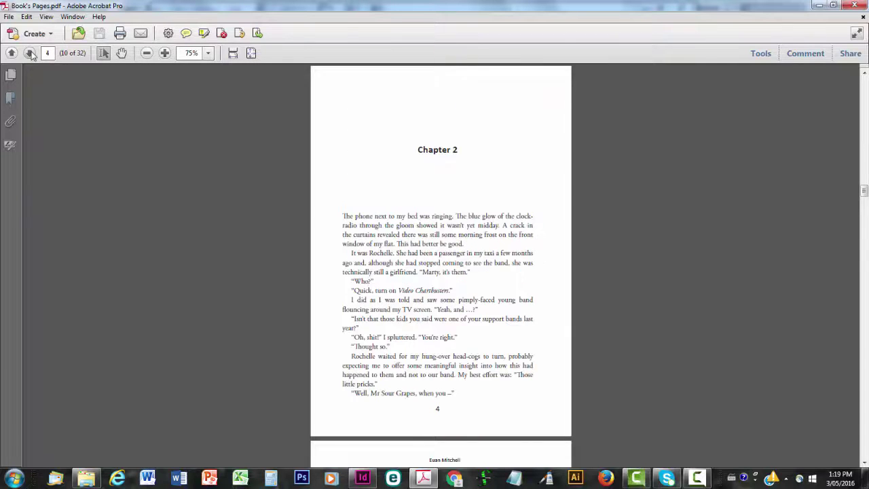
{"action": "left_click", "coordinate": [29, 54]}
{"action": "left_click", "coordinate": [29, 53]}
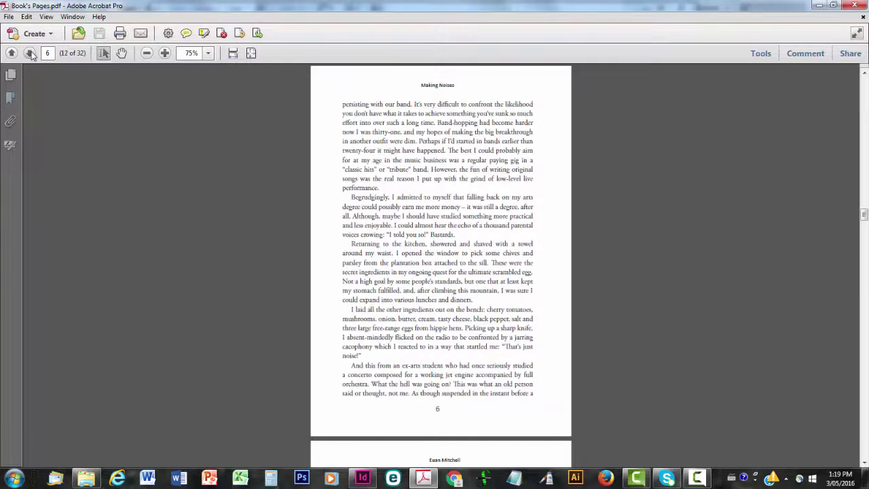
{"action": "left_click", "coordinate": [29, 53]}
{"action": "left_click", "coordinate": [29, 54]}
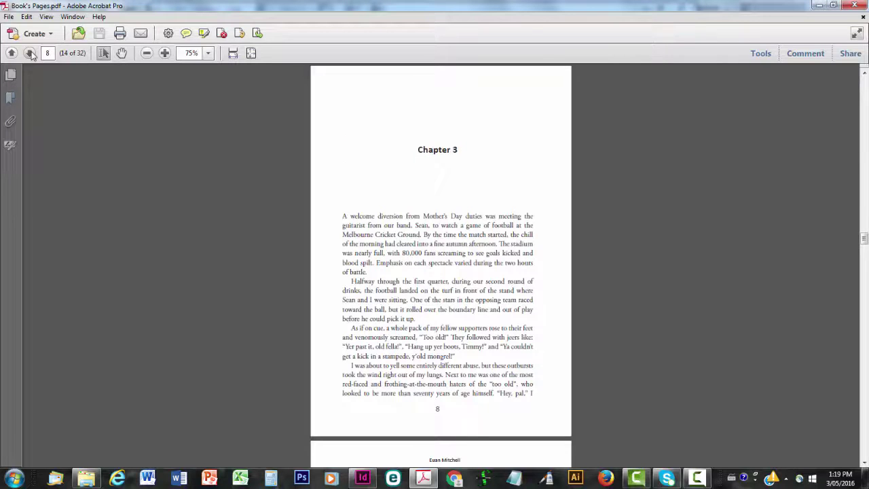
{"action": "left_click", "coordinate": [29, 54]}
{"action": "left_click", "coordinate": [30, 54]}
{"action": "left_click", "coordinate": [30, 54]}
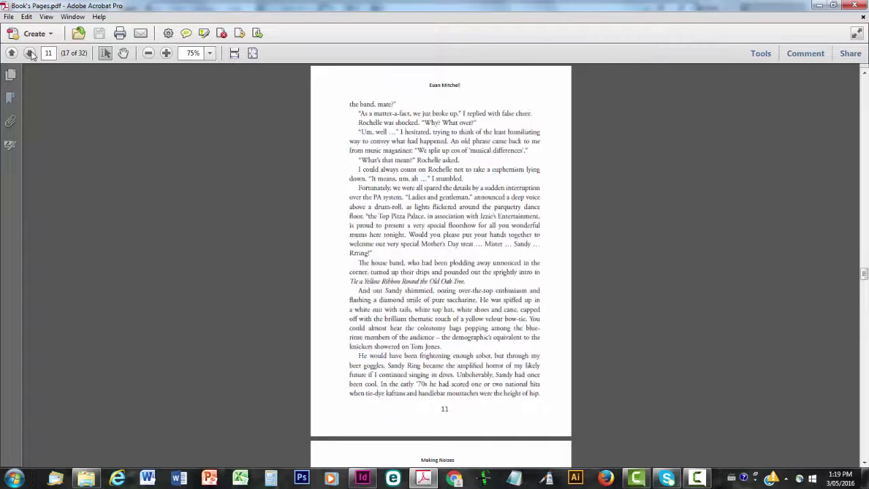
{"action": "left_click", "coordinate": [29, 53]}
{"action": "left_click", "coordinate": [30, 53]}
{"action": "left_click", "coordinate": [30, 54]}
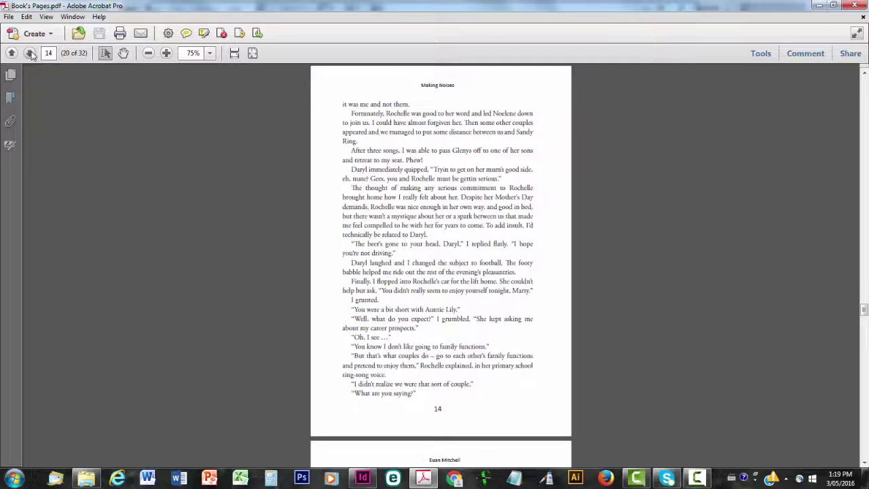
{"action": "left_click", "coordinate": [30, 53]}
{"action": "left_click", "coordinate": [30, 54]}
{"action": "left_click", "coordinate": [30, 53]}
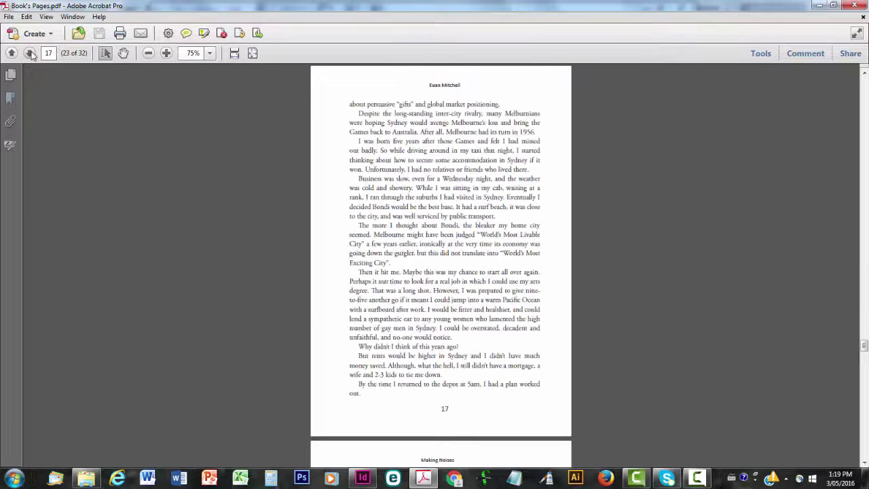
{"action": "left_click", "coordinate": [30, 54]}
{"action": "left_click", "coordinate": [29, 54]}
{"action": "left_click", "coordinate": [30, 54]}
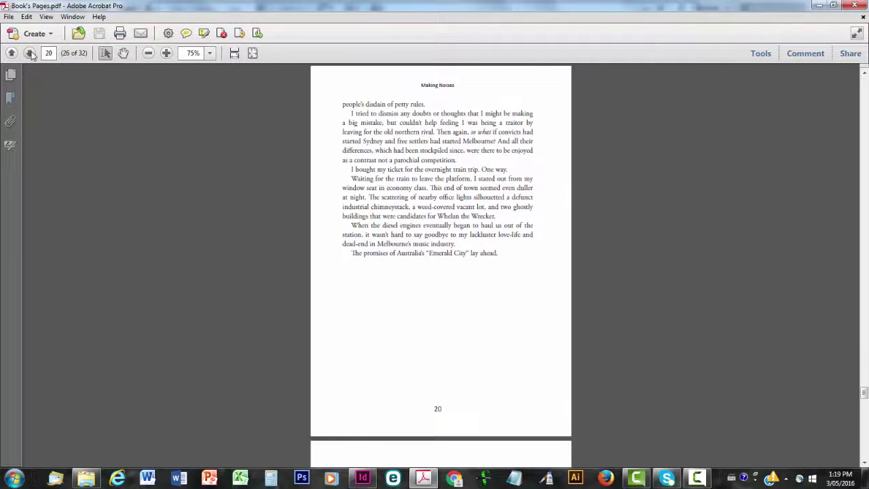
{"action": "left_click", "coordinate": [30, 54]}
{"action": "left_click", "coordinate": [30, 53]}
{"action": "left_click", "coordinate": [30, 53]}
{"action": "left_click", "coordinate": [30, 54]}
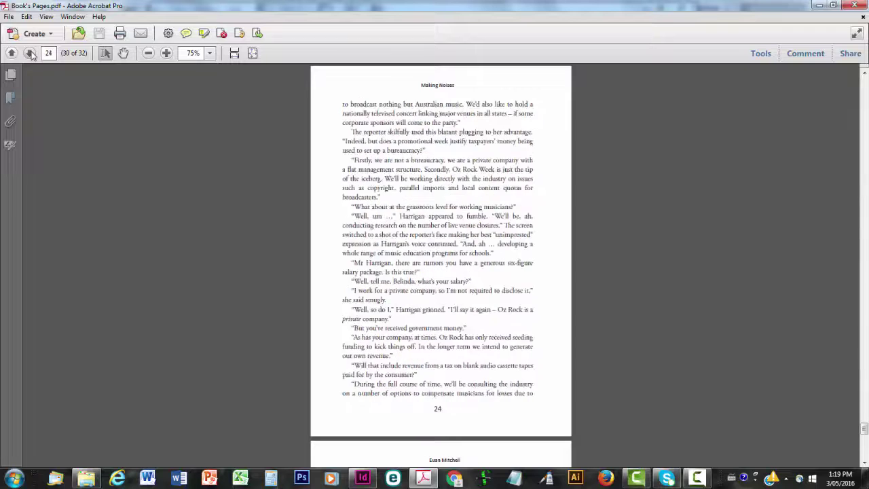
{"action": "left_click", "coordinate": [30, 54]}
{"action": "left_click", "coordinate": [30, 54]}
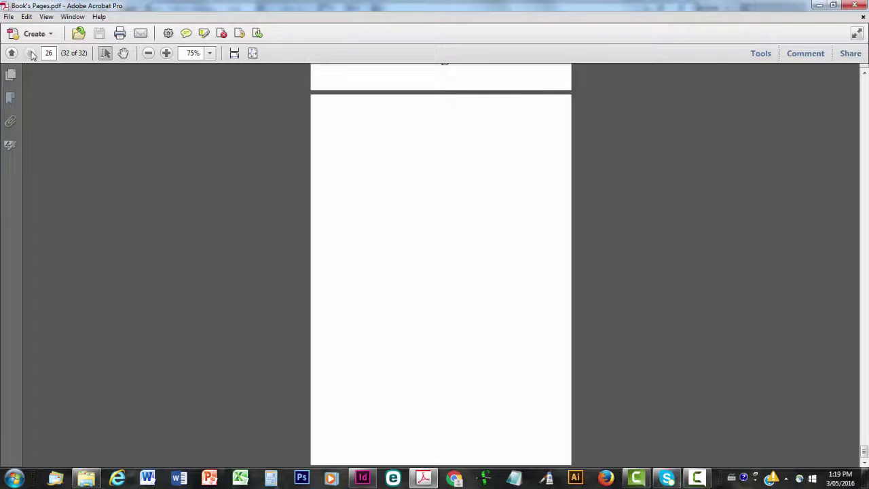